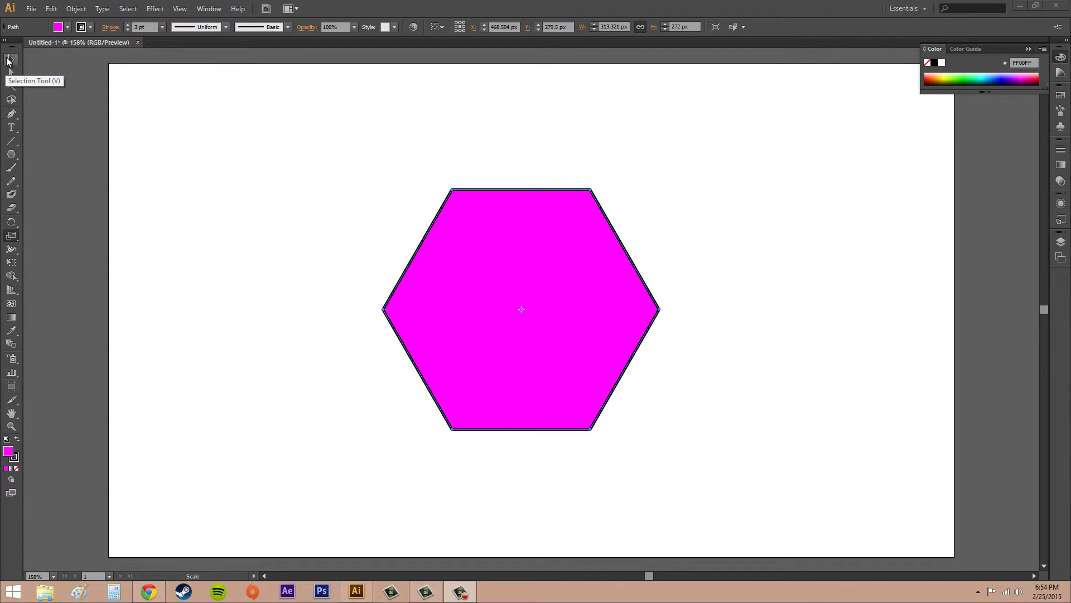
- Reselect the magenta hexagon with the Selection tool
{"action": "left_click", "coordinate": [10, 60]}
{"action": "left_click", "coordinate": [796, 344]}
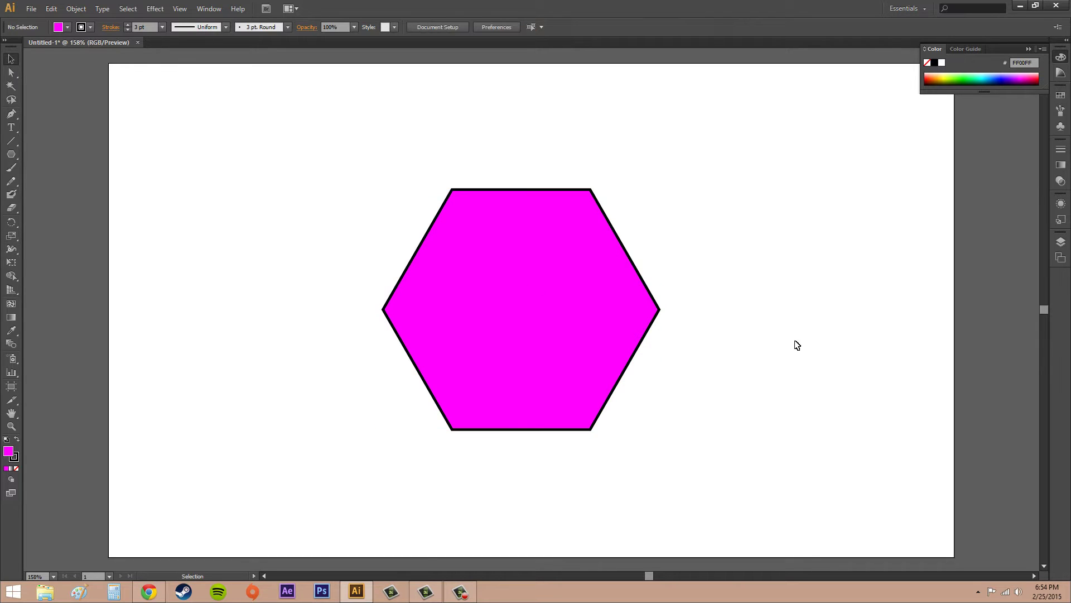
{"action": "left_click", "coordinate": [553, 308]}
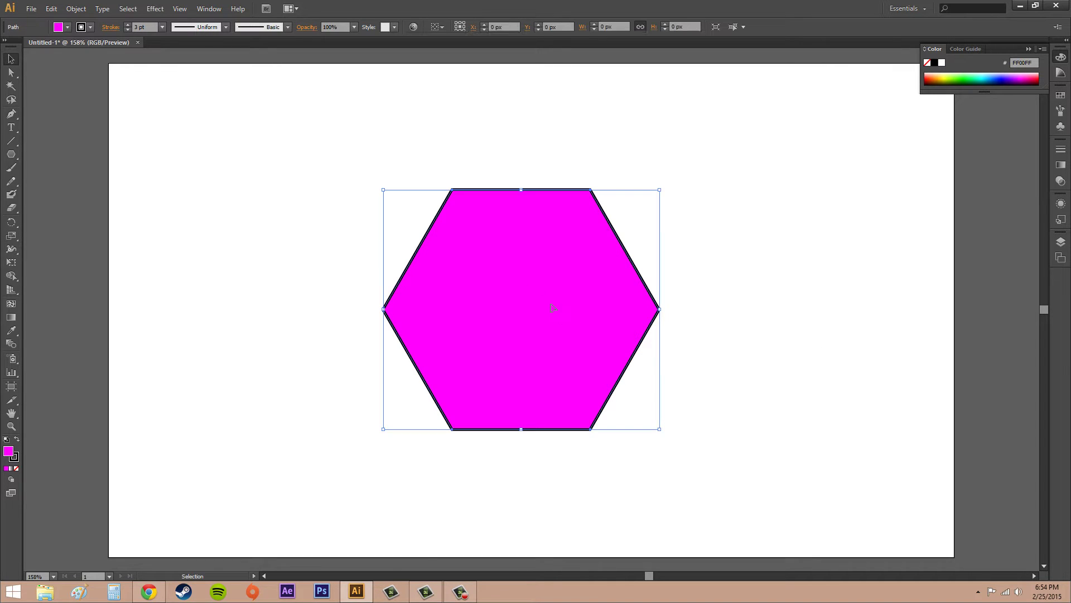
- Rotate the hexagon freely around its centre to several angles, then turn it back level
{"action": "left_click", "coordinate": [12, 223]}
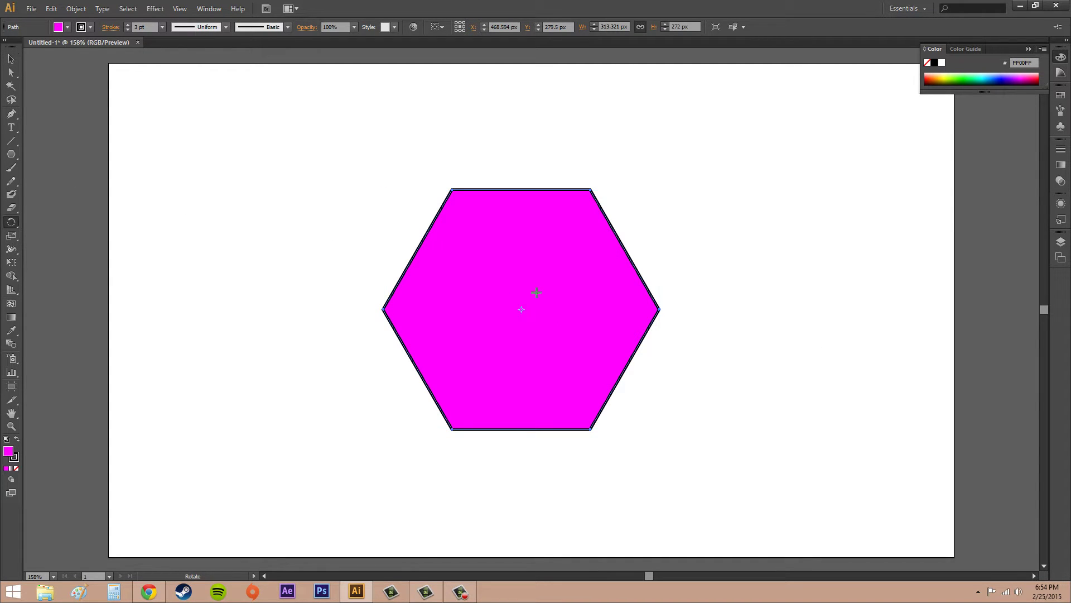
{"action": "left_click_drag", "start_coordinate": [688, 361], "coordinate": [619, 207]}
{"action": "left_click_drag", "start_coordinate": [679, 263], "coordinate": [558, 152]}
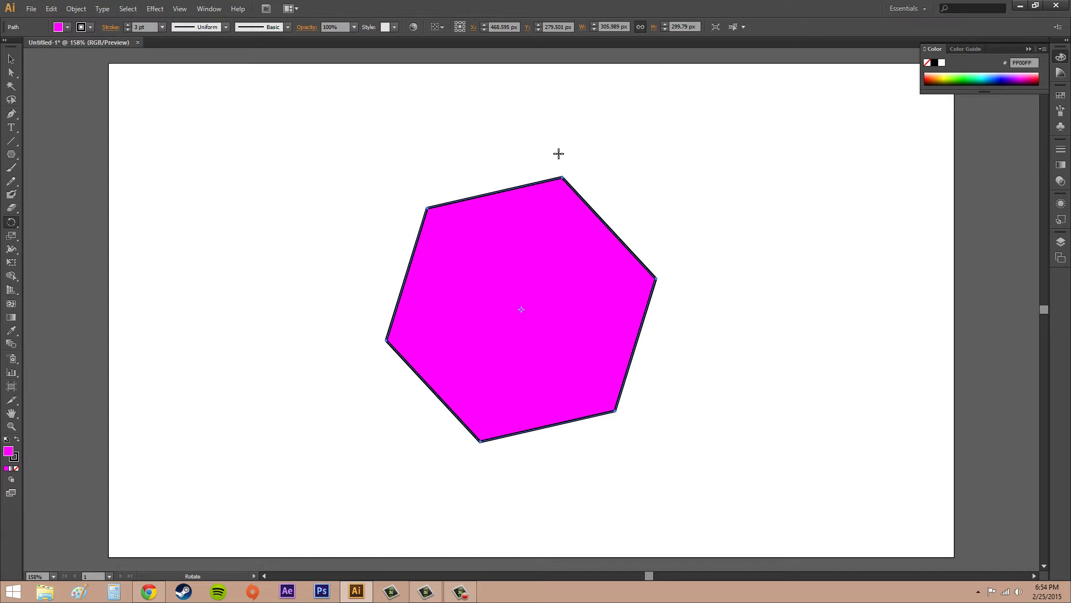
{"action": "left_click_drag", "start_coordinate": [680, 290], "coordinate": [551, 158]}
{"action": "left_click_drag", "start_coordinate": [651, 278], "coordinate": [637, 294]}
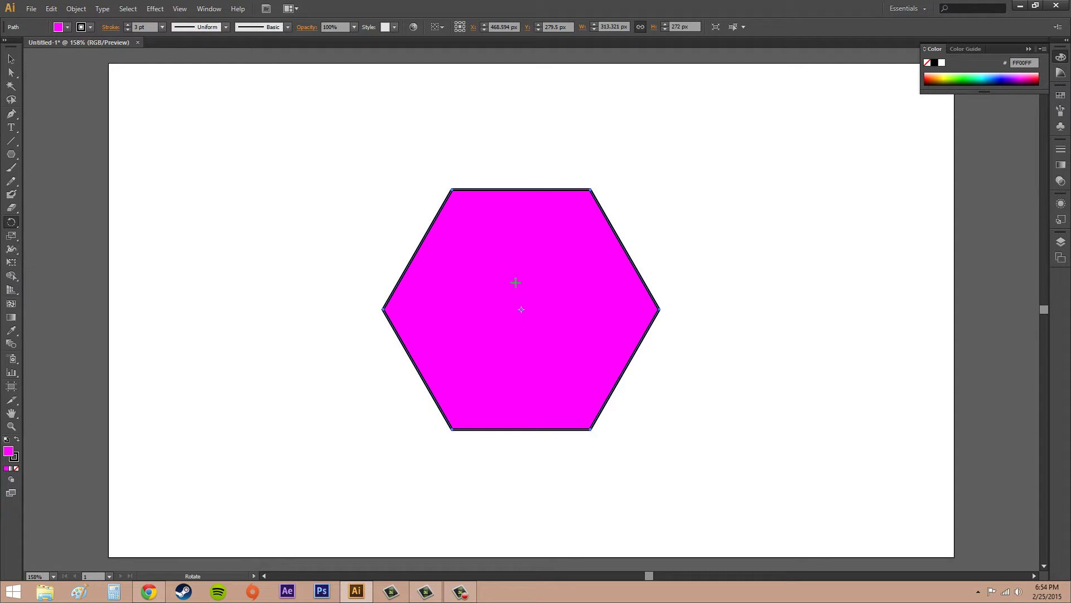
- Rotate the hexagon in 45° steps, then undo the last rotation
{"action": "left_click_drag", "start_coordinate": [665, 337], "coordinate": [313, 251]}
{"action": "left_click_drag", "start_coordinate": [285, 338], "coordinate": [268, 409]}
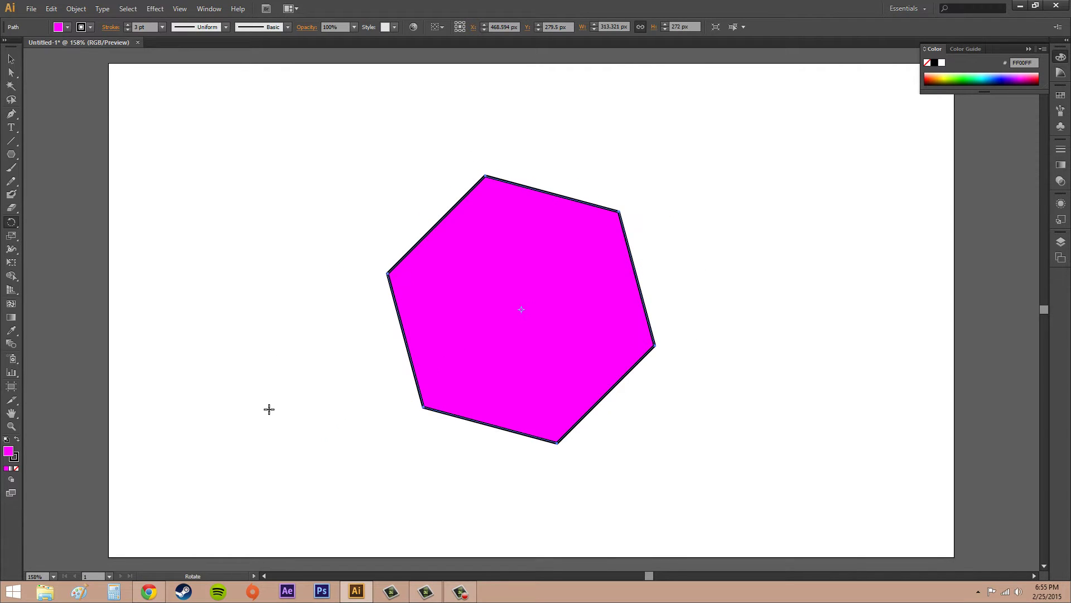
{"action": "key", "text": "ctrl+z"}
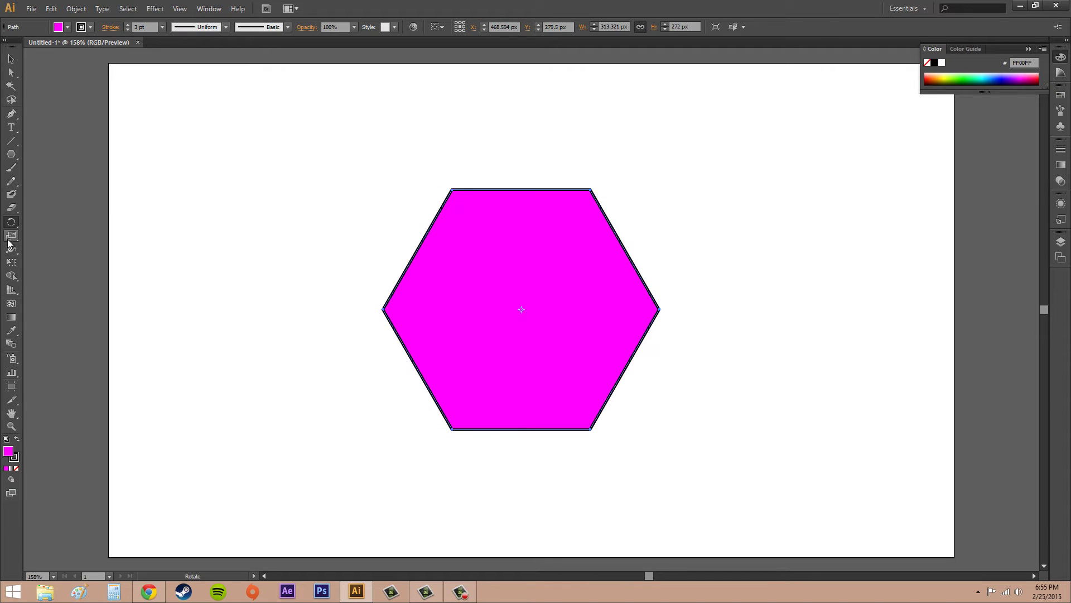
- Stretch the hexagon tall and wide with the Scale tool, then undo both stretches
{"action": "left_click", "coordinate": [9, 239]}
{"action": "left_click_drag", "start_coordinate": [697, 312], "coordinate": [748, 316]}
{"action": "key", "text": "ctrl+z"}
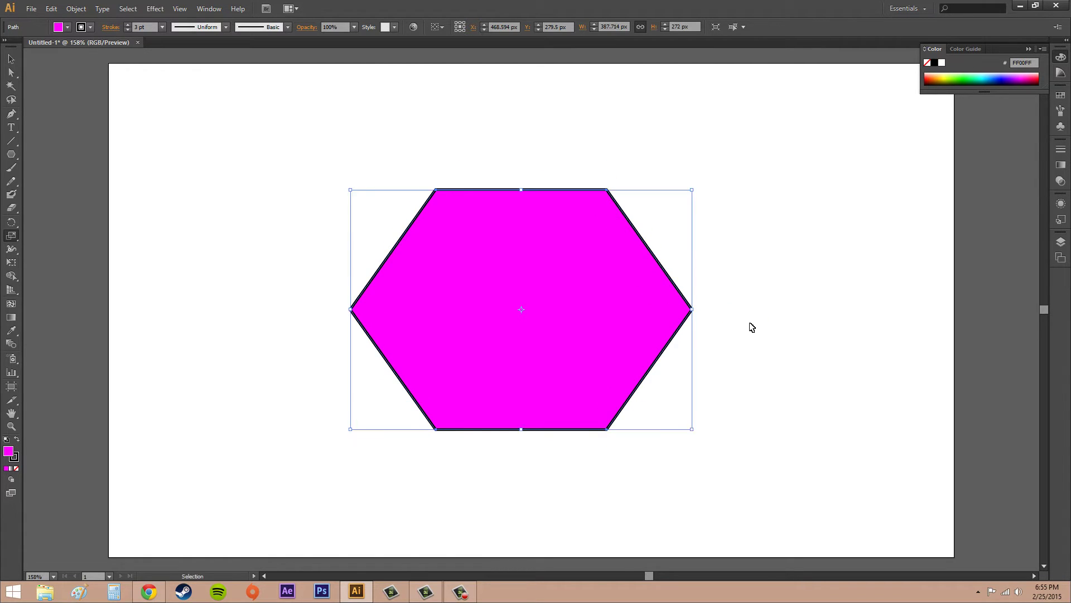
{"action": "key", "text": "ctrl+z"}
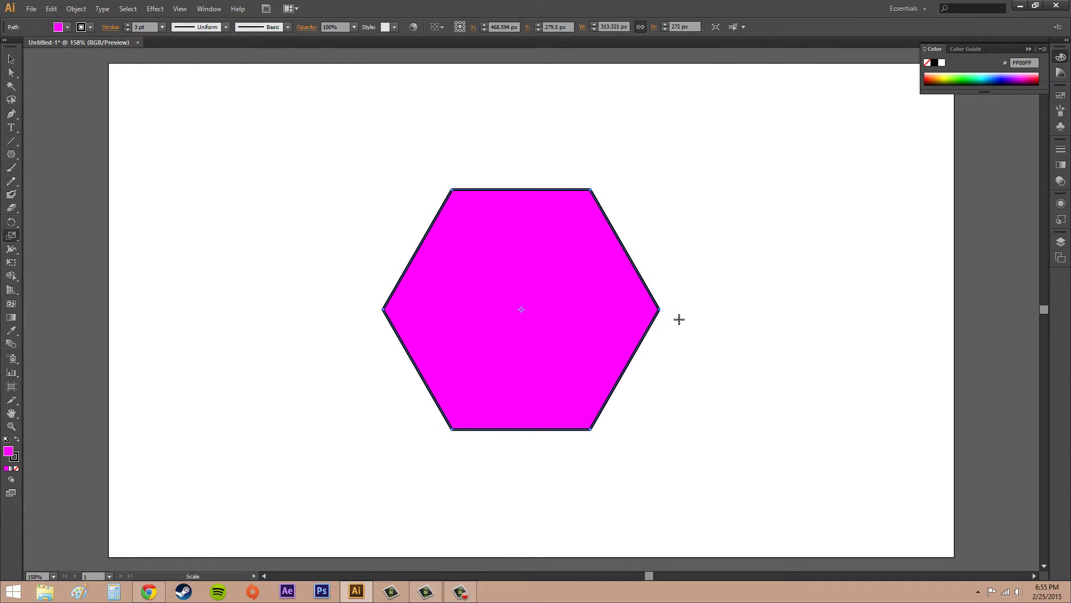
- Shrink and then enlarge the hexagon uniformly, undoing the enlargement to restore 313.321 × 272 px
{"action": "left_click_drag", "start_coordinate": [761, 302], "coordinate": [704, 308]}
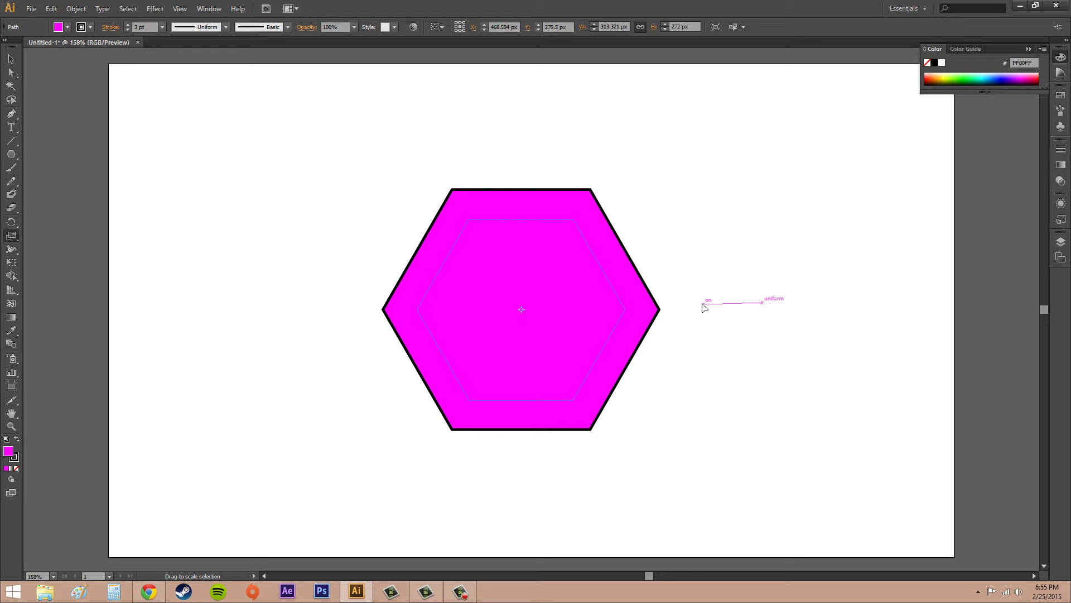
{"action": "left_click_drag", "start_coordinate": [694, 308], "coordinate": [747, 305]}
{"action": "key", "text": "ctrl+z"}
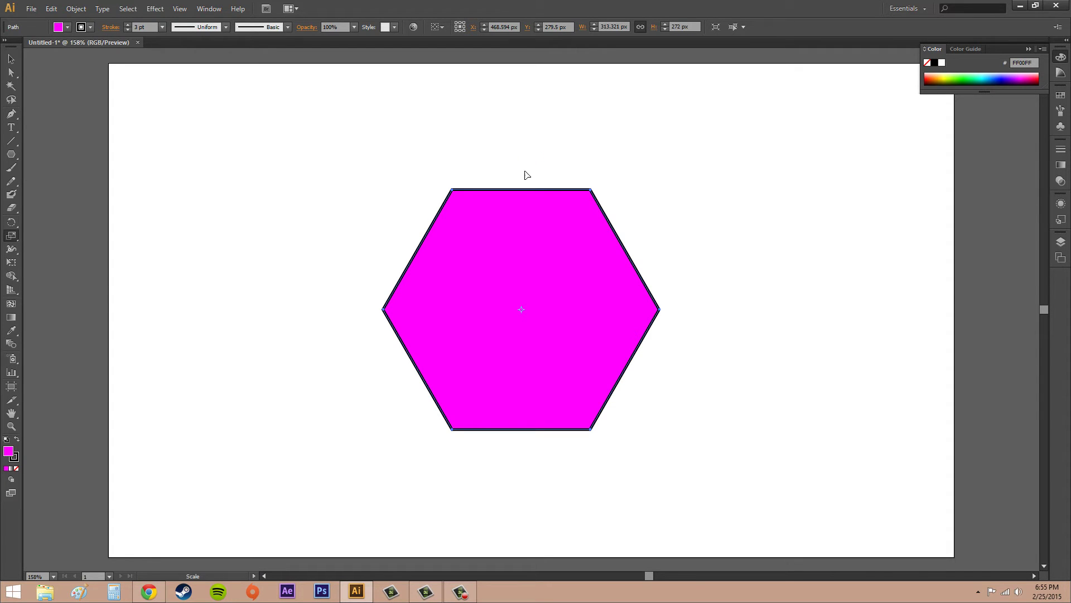
- Squash the hexagon vertically, stretch it much wider, then undo the wide stretch
{"action": "mouse_move", "coordinate": [526, 173]}
{"action": "left_mouse_down"}
{"action": "mouse_move", "coordinate": [534, 224]}
{"action": "mouse_move", "coordinate": [486, 446]}
{"action": "mouse_move", "coordinate": [509, 182]}
{"action": "mouse_move", "coordinate": [521, 160]}
{"action": "mouse_move", "coordinate": [521, 186]}
{"action": "left_mouse_up"}
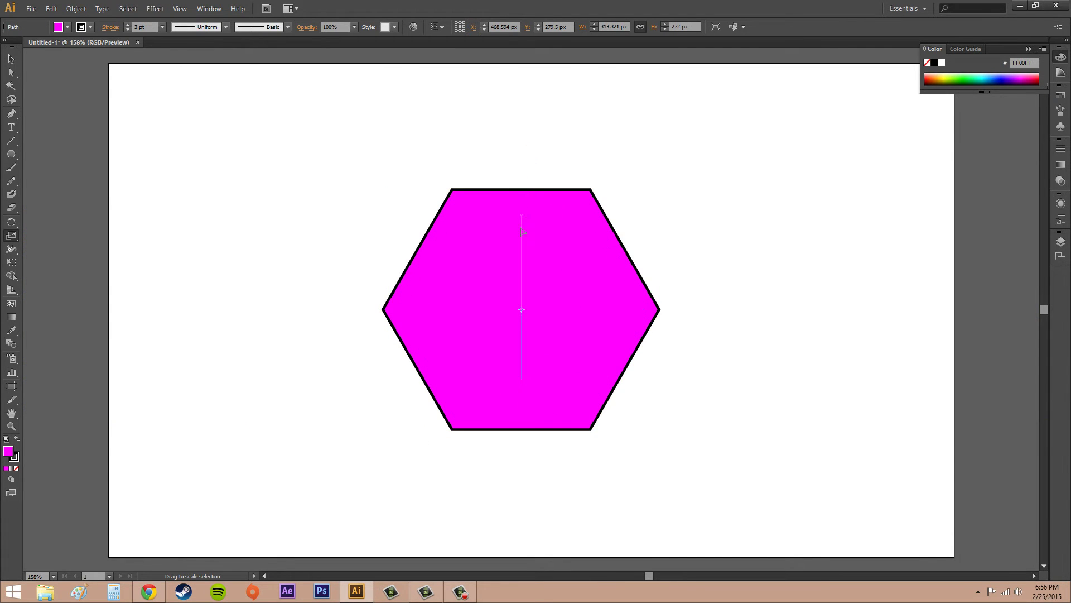
{"action": "left_click_drag", "start_coordinate": [521, 230], "coordinate": [539, 117]}
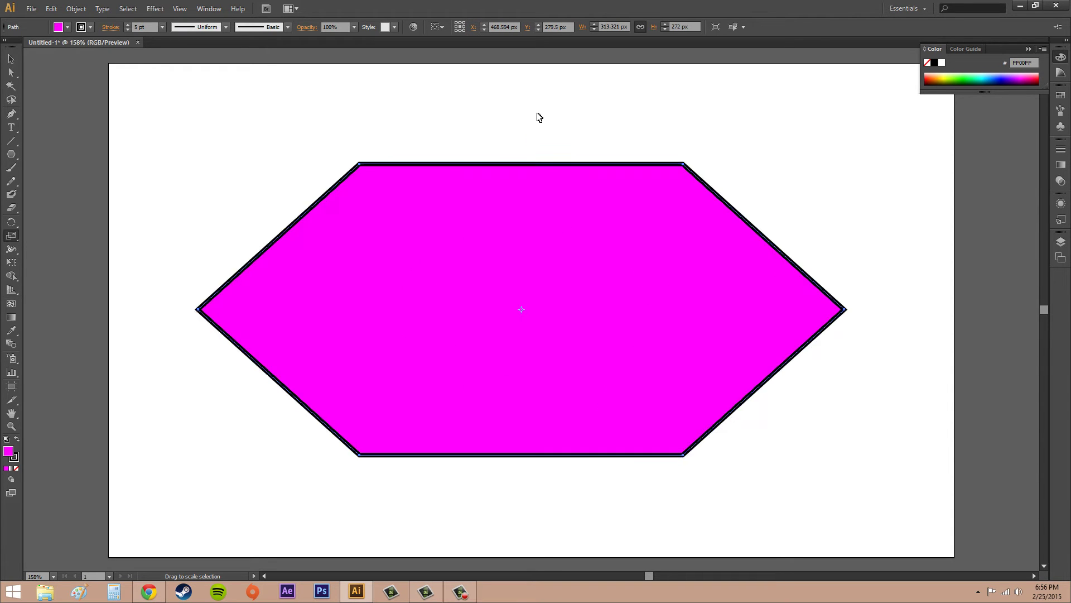
{"action": "key", "text": "ctrl+z"}
- Scale the hexagon up proportionally twice, undoing each enlargement
{"action": "left_click_drag", "start_coordinate": [359, 306], "coordinate": [720, 304]}
{"action": "key", "text": "ctrl+z"}
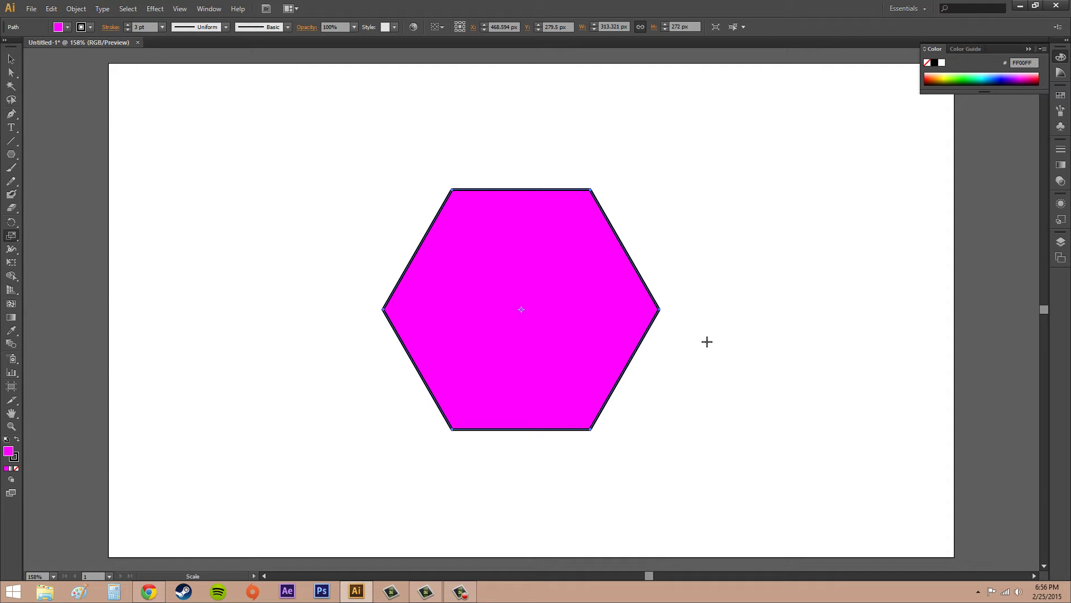
{"action": "left_click_drag", "start_coordinate": [706, 340], "coordinate": [777, 339]}
{"action": "key", "text": "ctrl+z"}
{"action": "left_click", "coordinate": [12, 59]}
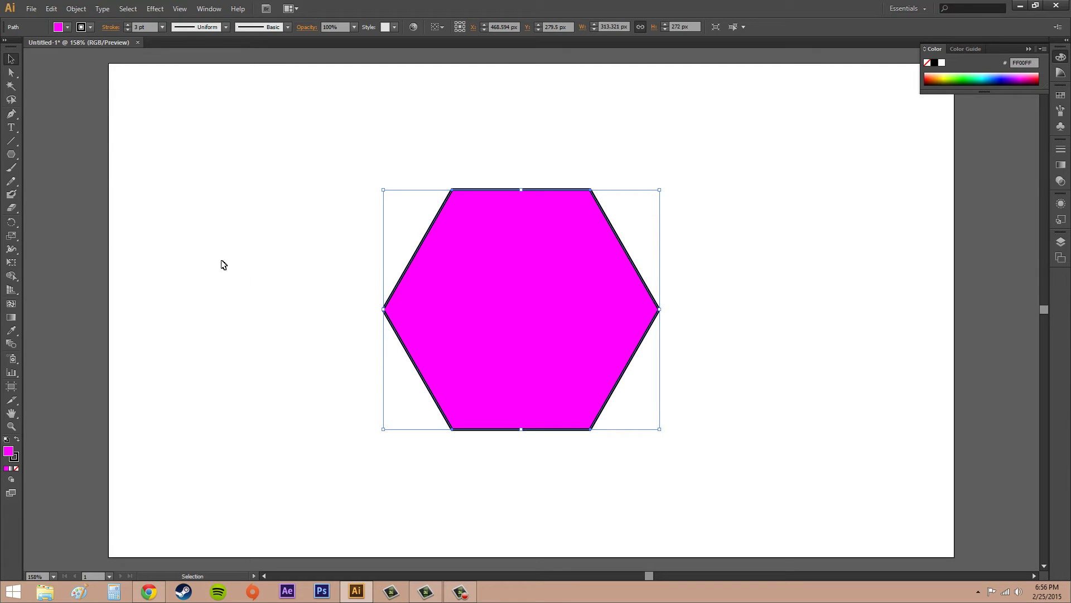
{"action": "left_click", "coordinate": [13, 223]}
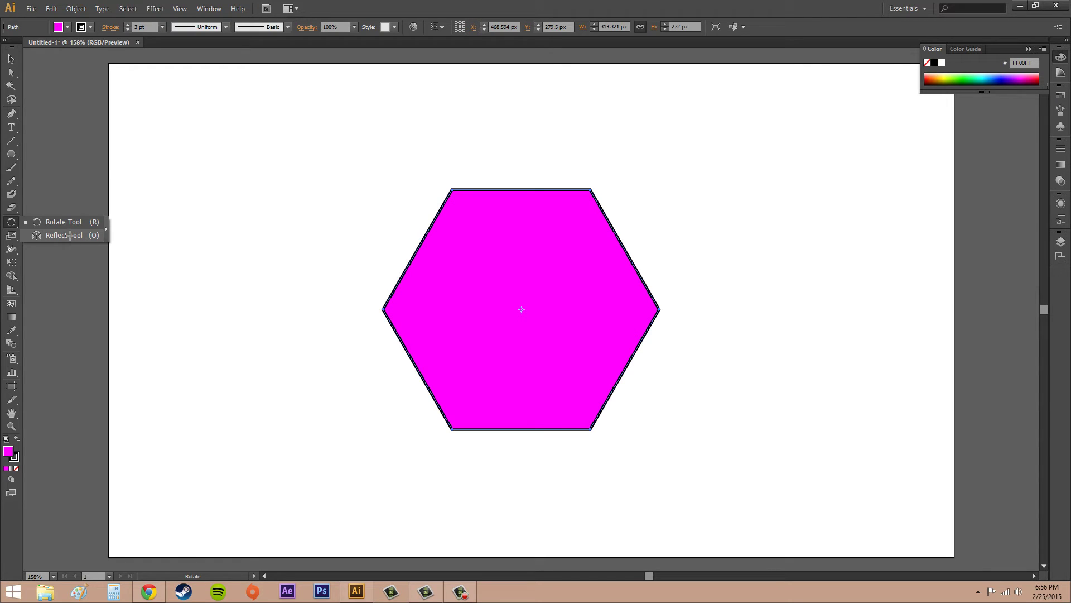
{"action": "left_click", "coordinate": [69, 236]}
{"action": "left_click", "coordinate": [12, 237]}
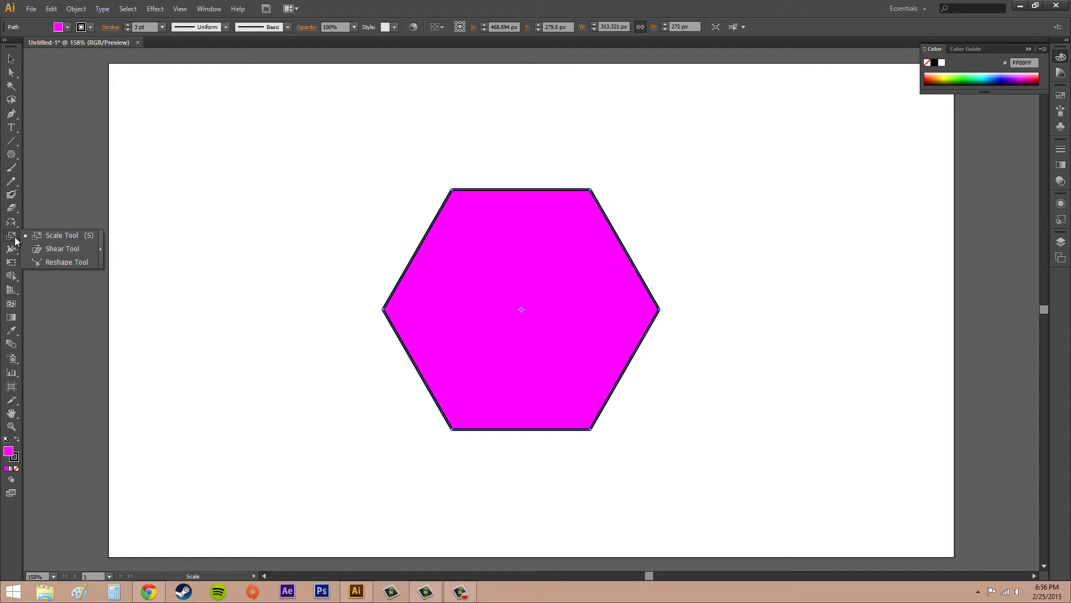
{"action": "left_click", "coordinate": [66, 248]}
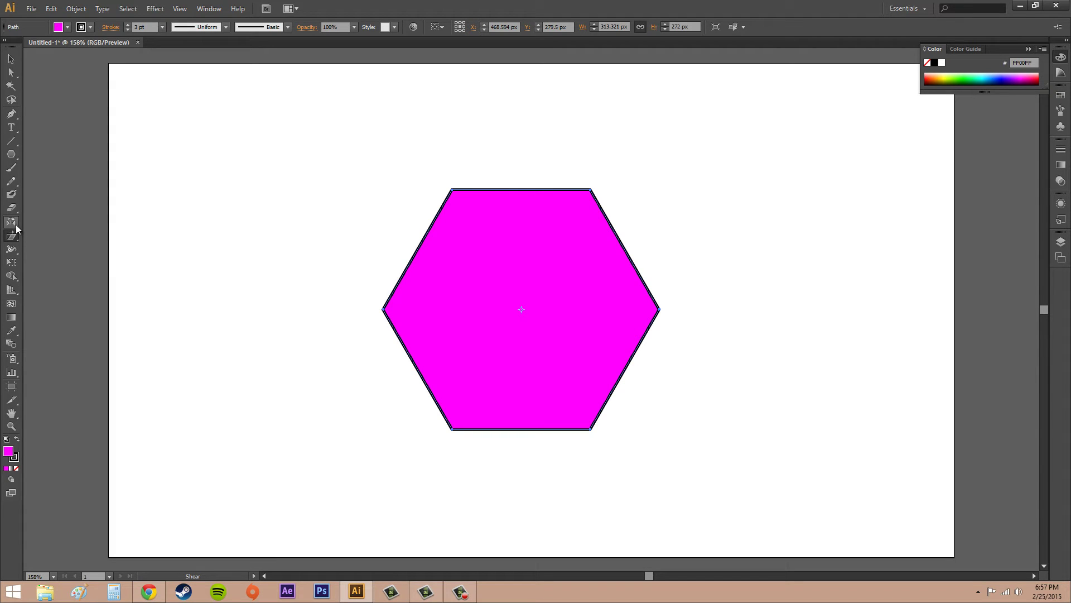
{"action": "left_click", "coordinate": [16, 225]}
{"action": "left_click", "coordinate": [11, 59]}
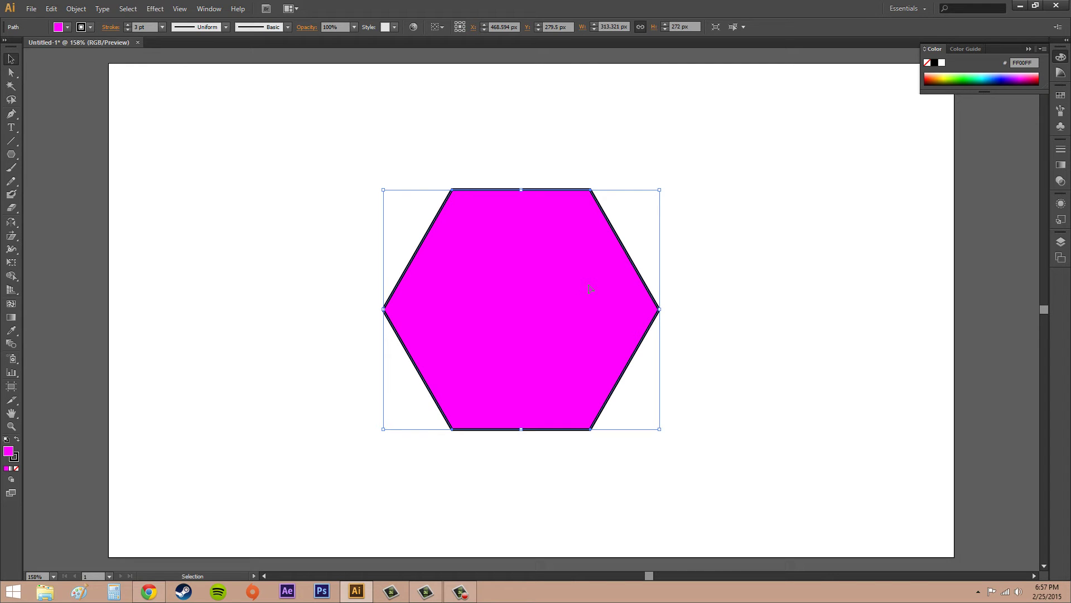
- Mirror the hexagon around left-side pivots, undo both reflections, and move it back to the page centre
{"action": "left_click", "coordinate": [11, 222]}
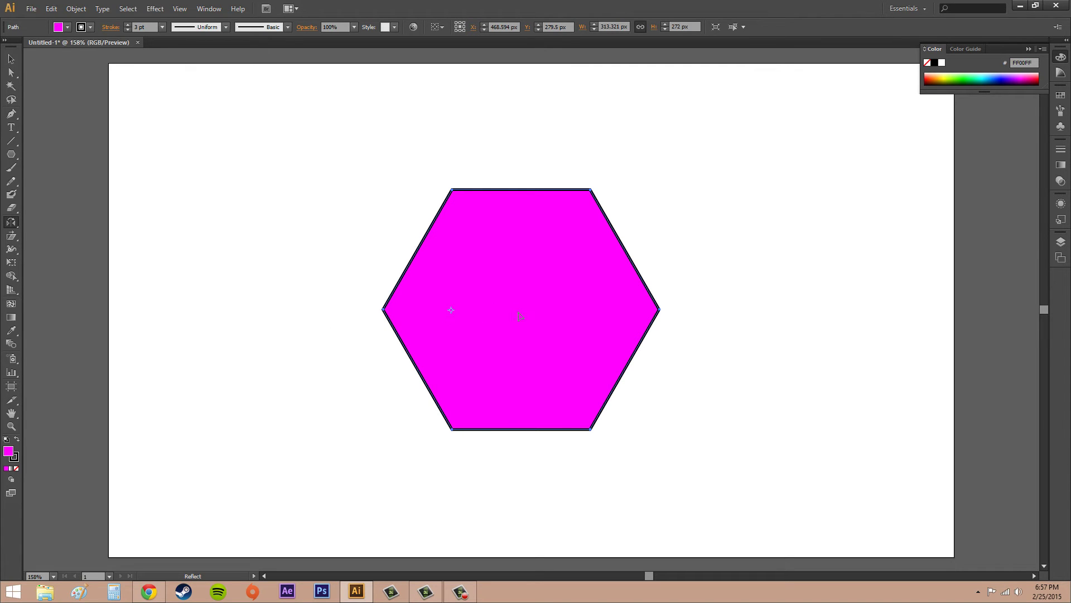
{"action": "left_click_drag", "start_coordinate": [519, 316], "coordinate": [452, 251]}
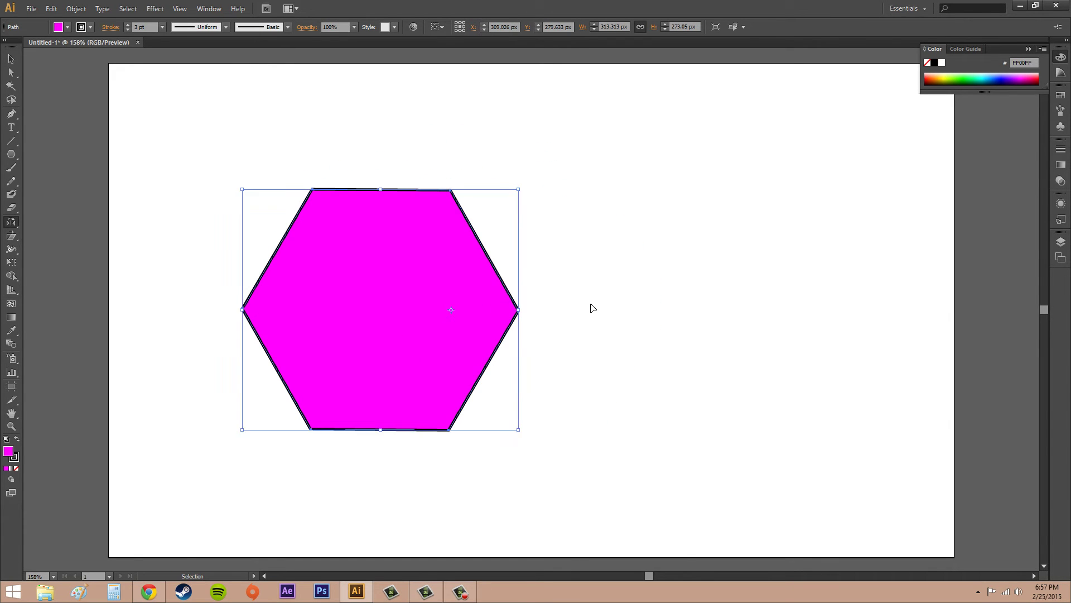
{"action": "left_click_drag", "start_coordinate": [591, 306], "coordinate": [268, 273]}
{"action": "key", "text": "ctrl+z"}
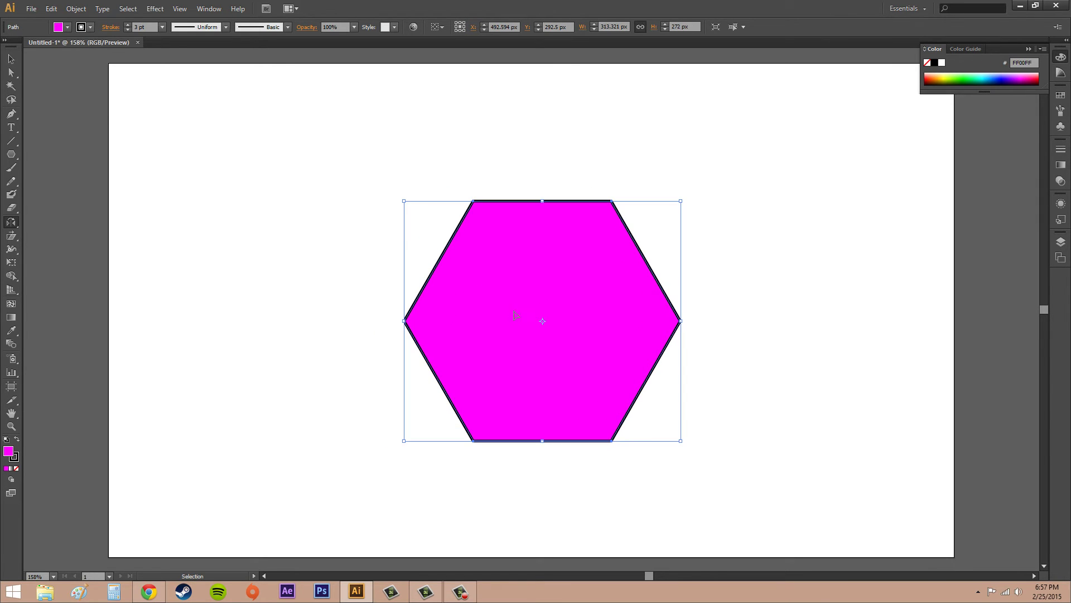
{"action": "key", "text": "ctrl+z"}
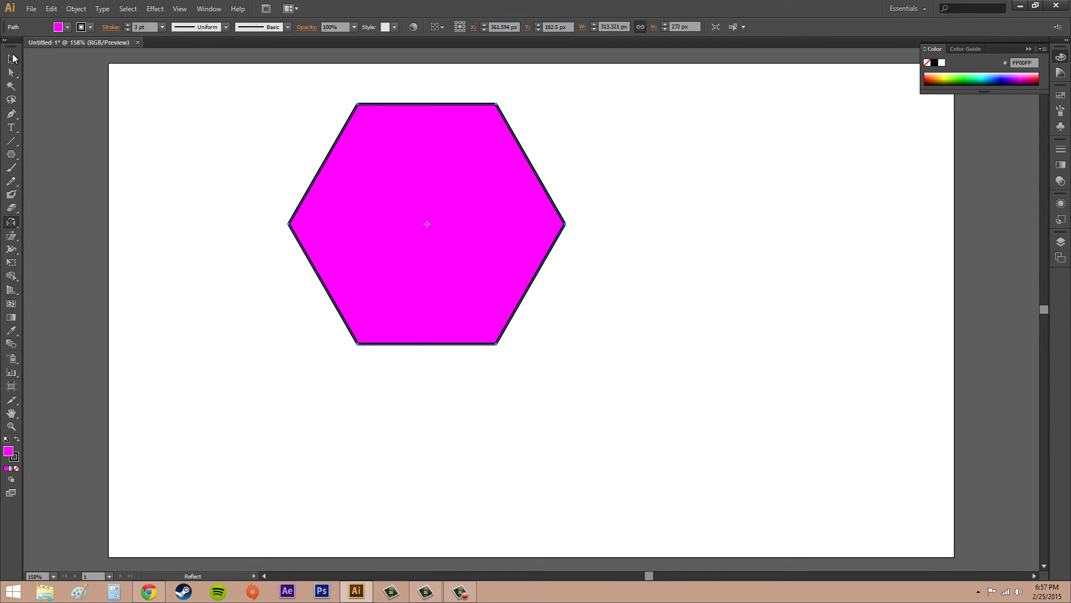
{"action": "key", "text": "v"}
{"action": "left_click_drag", "start_coordinate": [404, 155], "coordinate": [522, 263]}
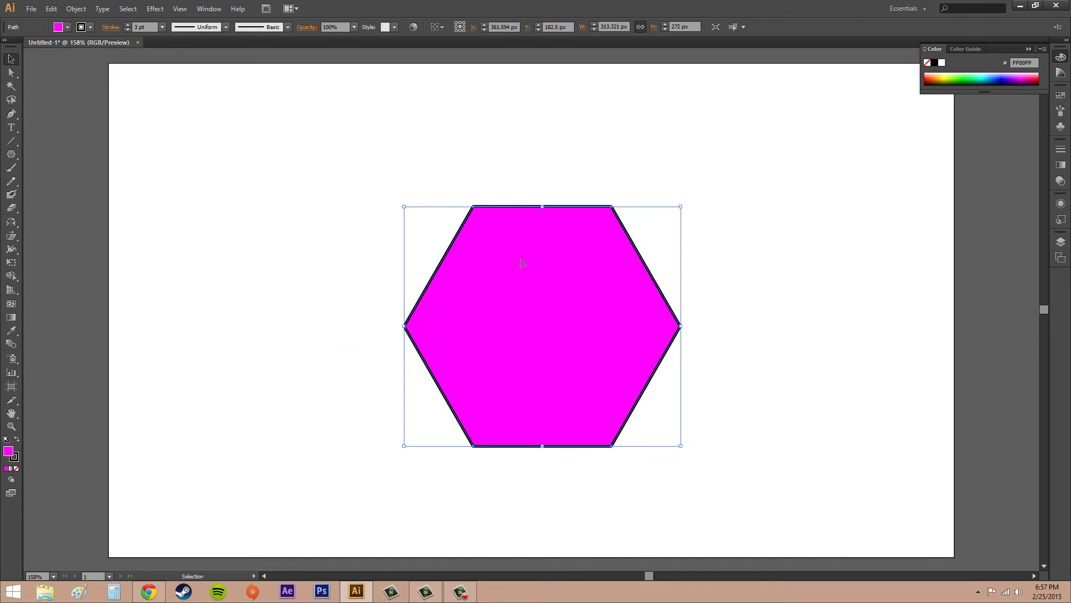
- Mirror the hexagon around its centre and its left corner, undoing each reflection
{"action": "left_click", "coordinate": [11, 221]}
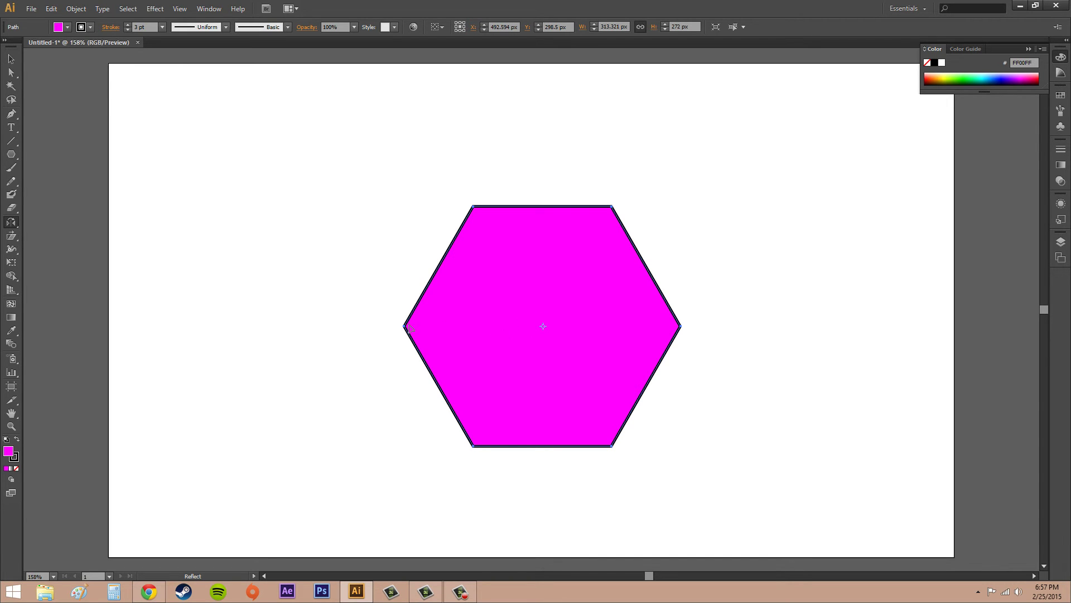
{"action": "left_click_drag", "start_coordinate": [378, 330], "coordinate": [654, 318]}
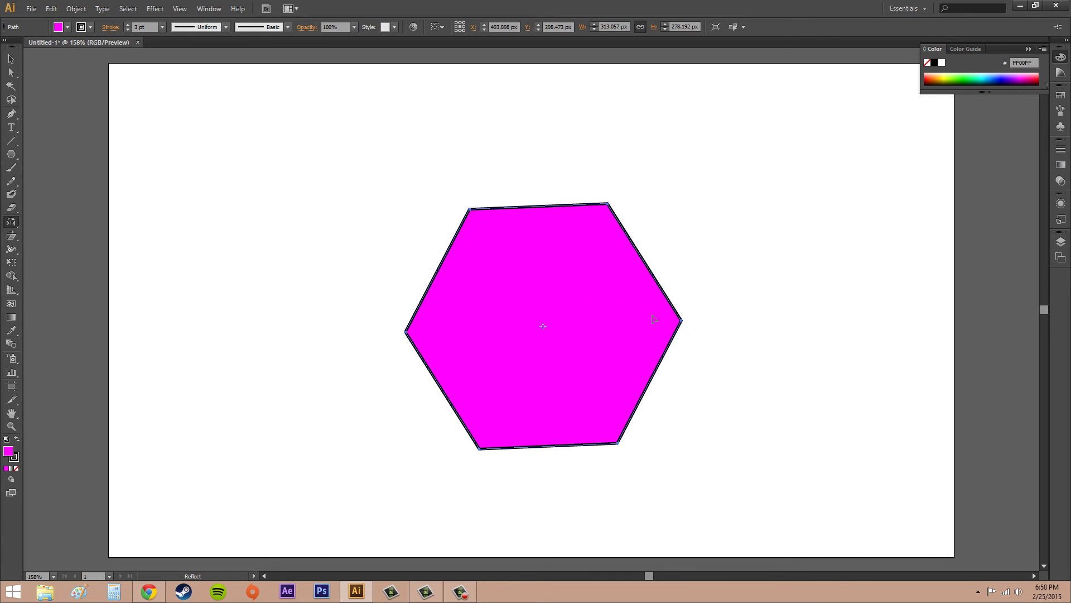
{"action": "key", "text": "ctrl+z"}
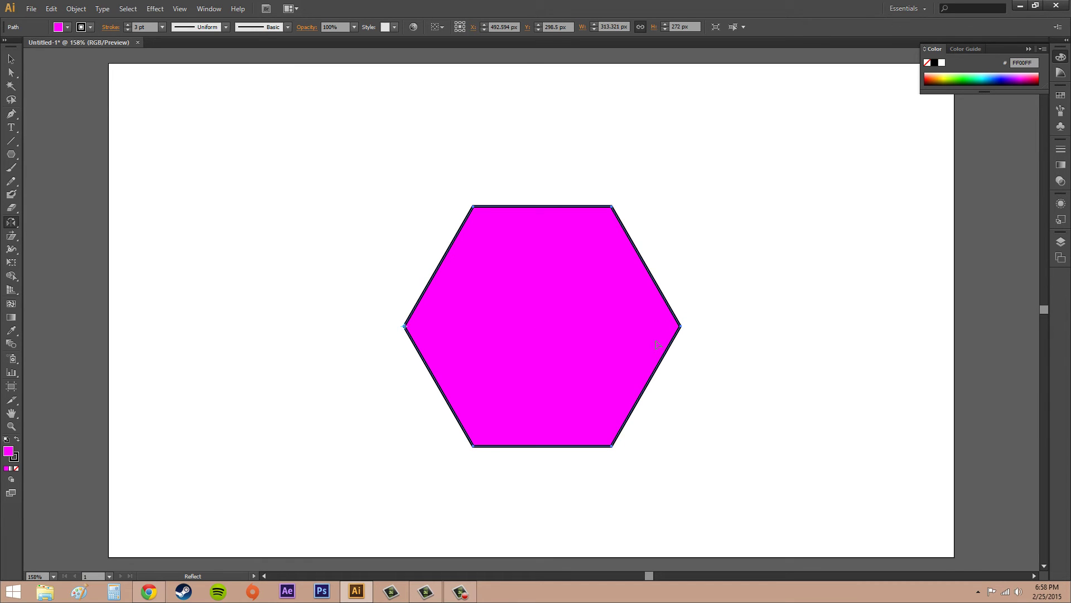
{"action": "left_click_drag", "start_coordinate": [690, 337], "coordinate": [355, 327]}
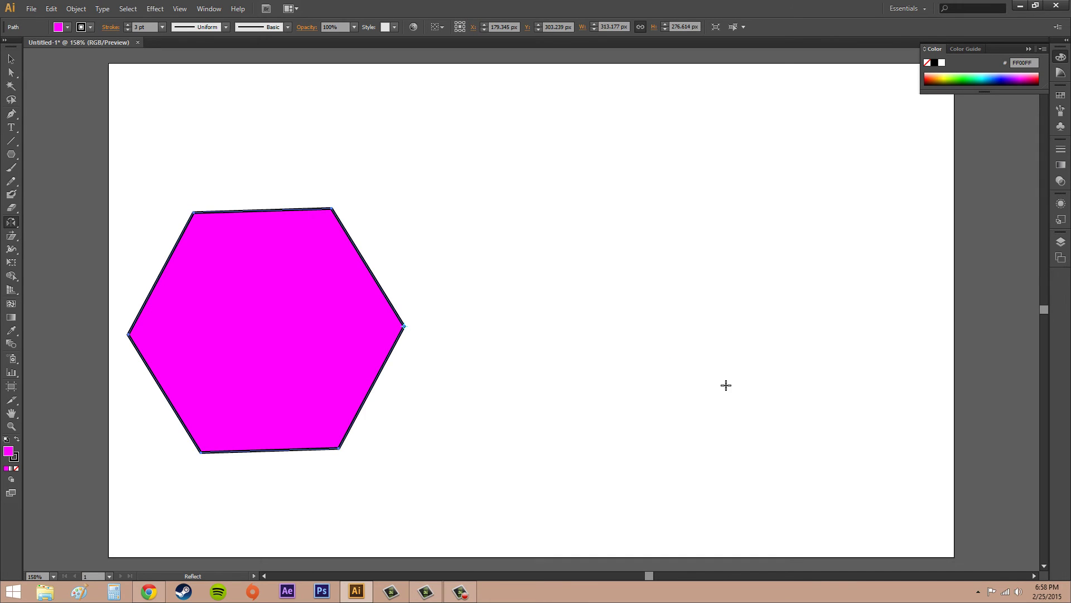
{"action": "key", "text": "ctrl+z"}
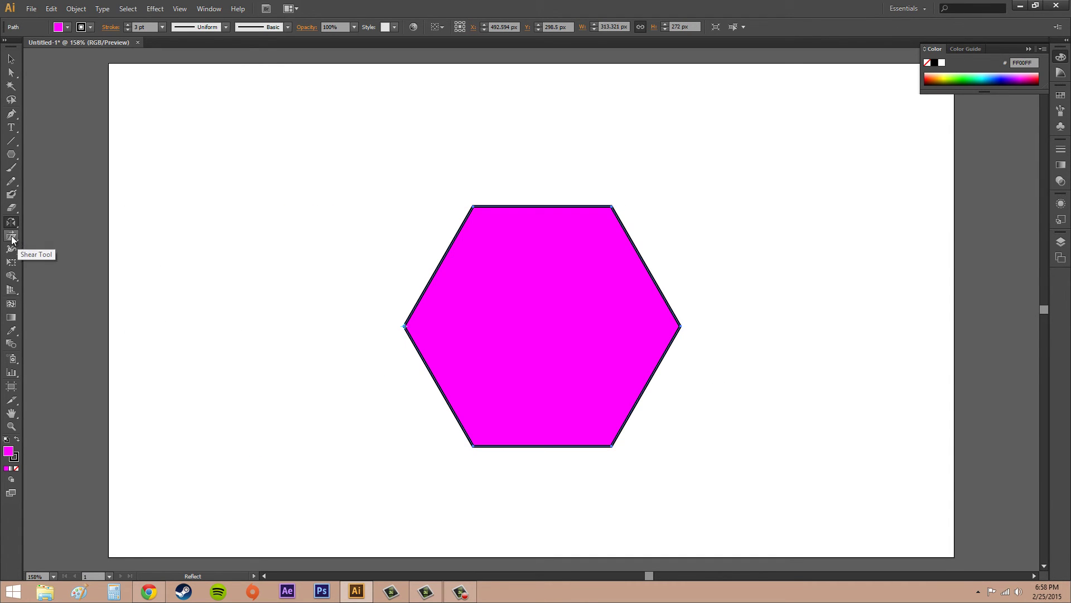
{"action": "left_click", "coordinate": [8, 238]}
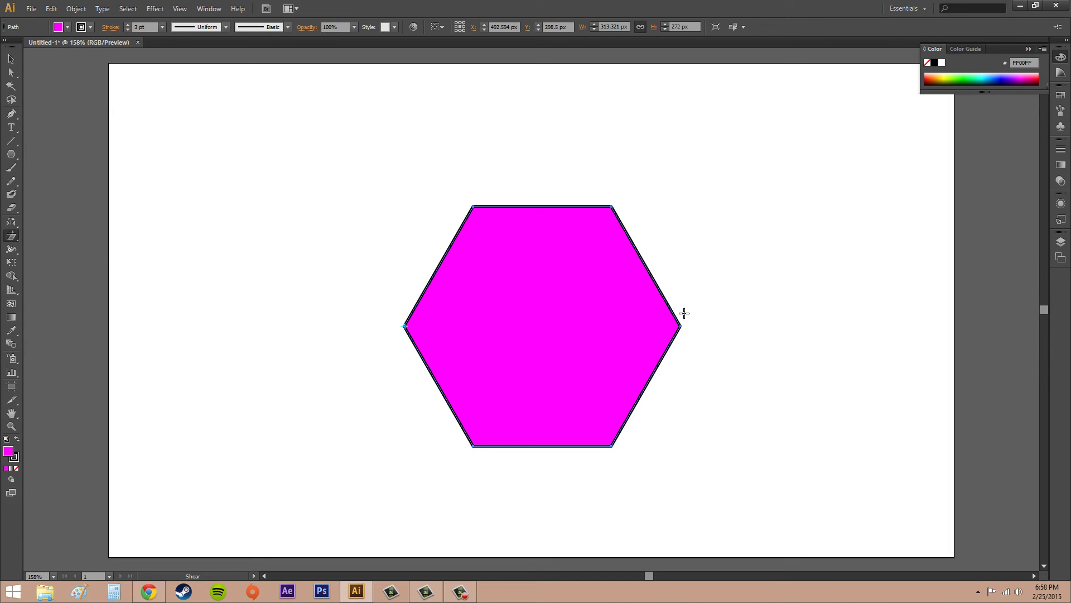
{"action": "left_click_drag", "start_coordinate": [407, 272], "coordinate": [377, 286]}
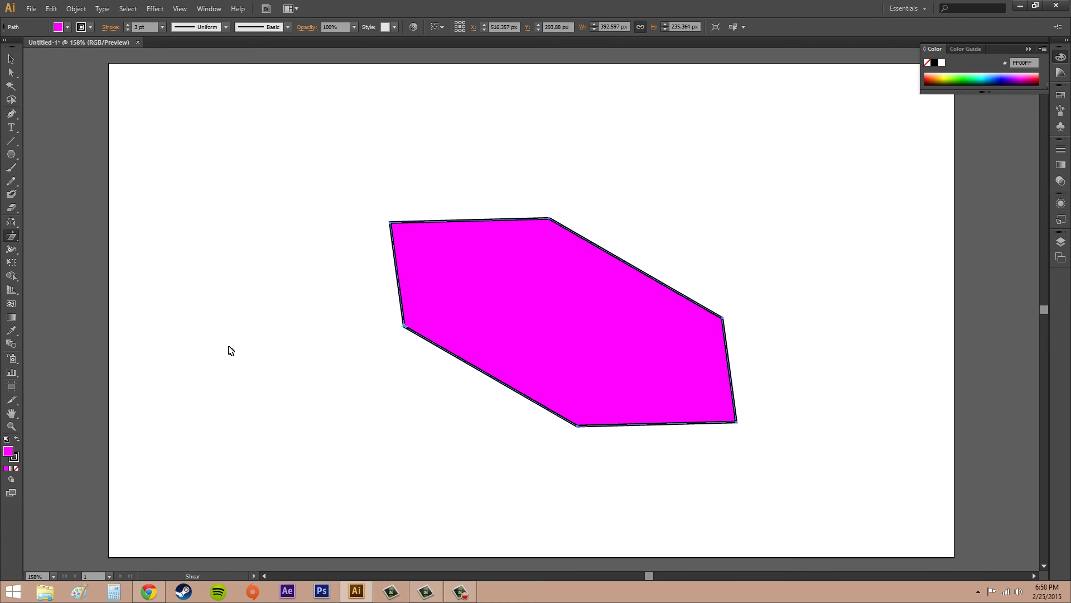
{"action": "key", "text": "ctrl+z"}
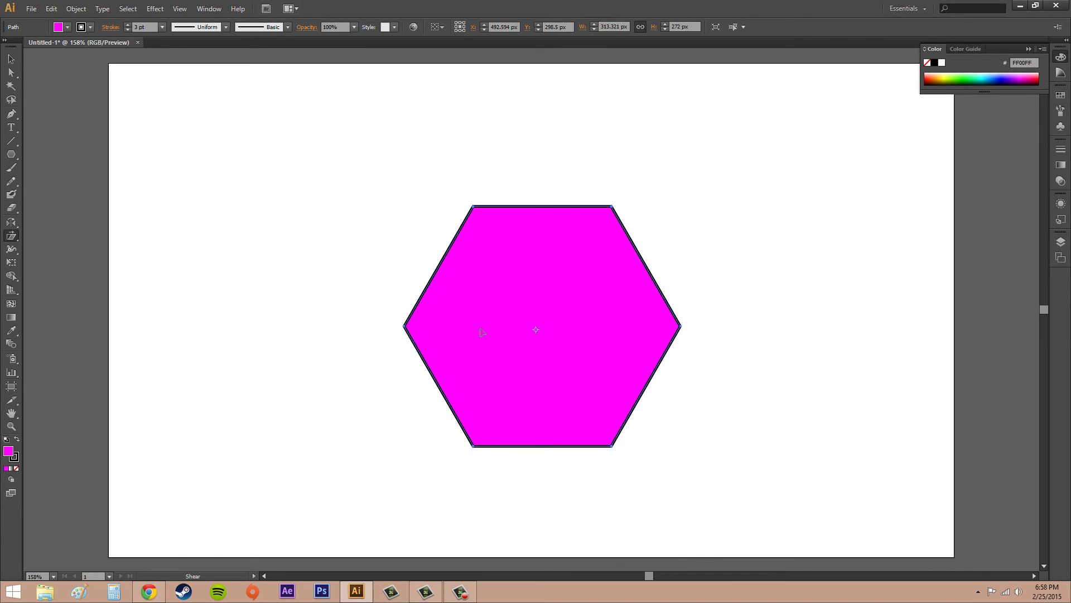
{"action": "left_click_drag", "start_coordinate": [386, 316], "coordinate": [414, 261]}
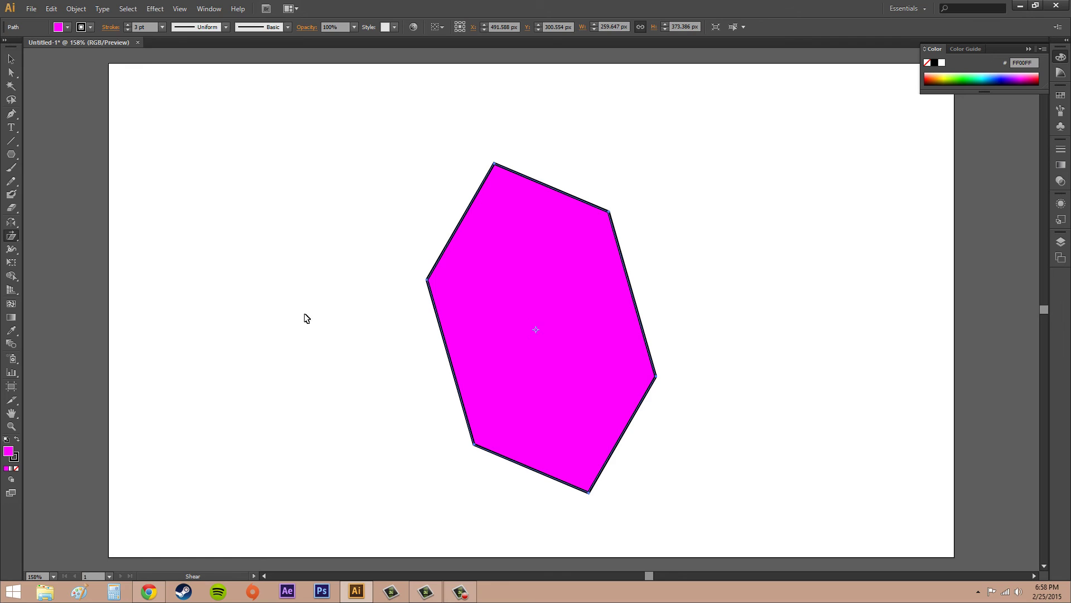
{"action": "key", "text": "ctrl+z"}
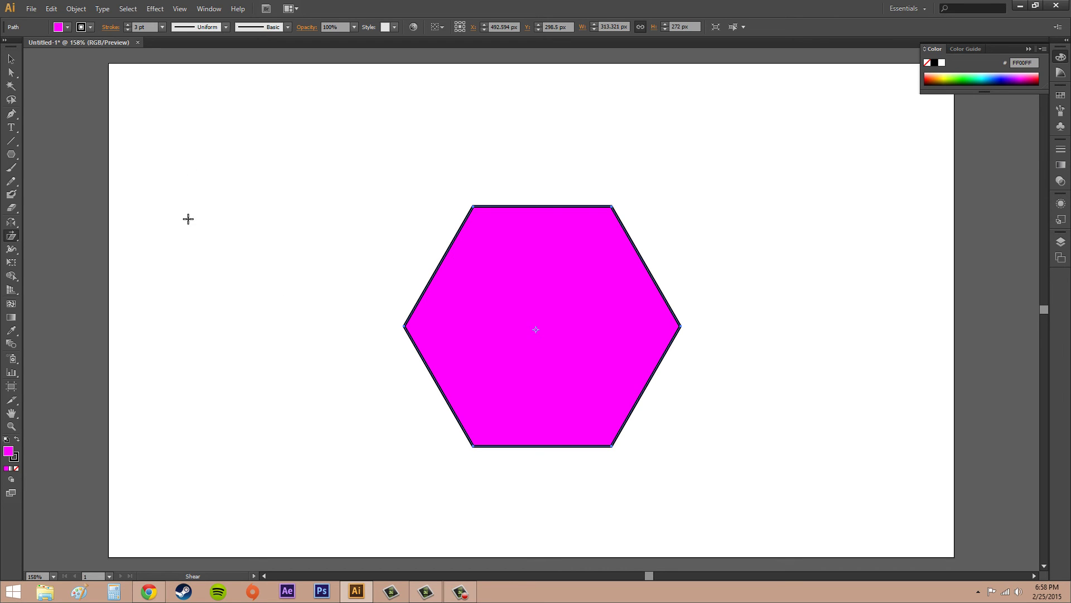
- Show the Transform panel and preview its Rotate and Shear angle presets, leaving both at 0°
{"action": "left_click", "coordinate": [210, 8]}
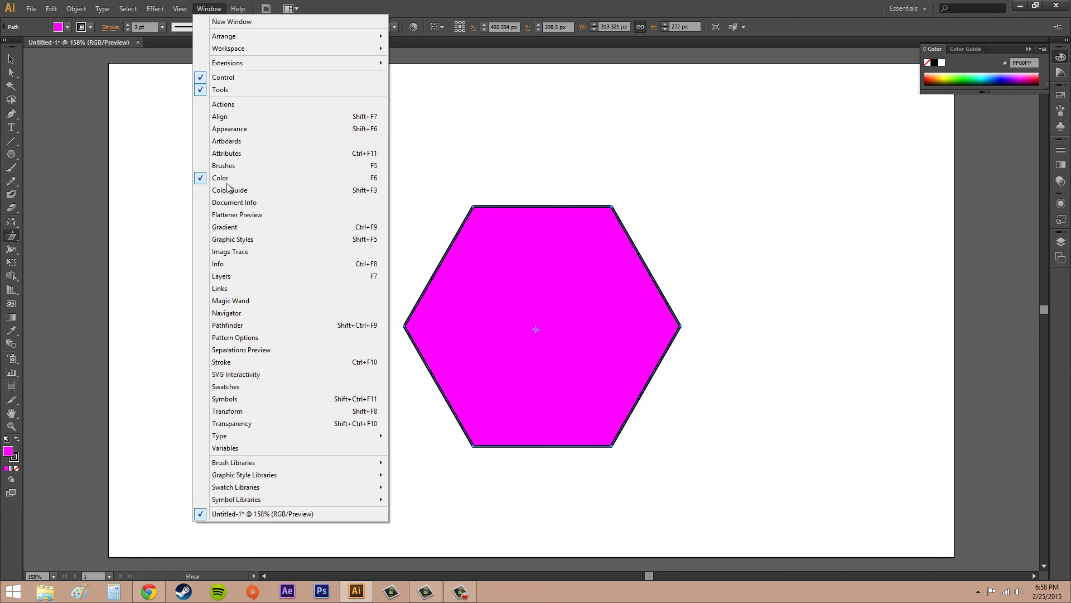
{"action": "left_click", "coordinate": [231, 412]}
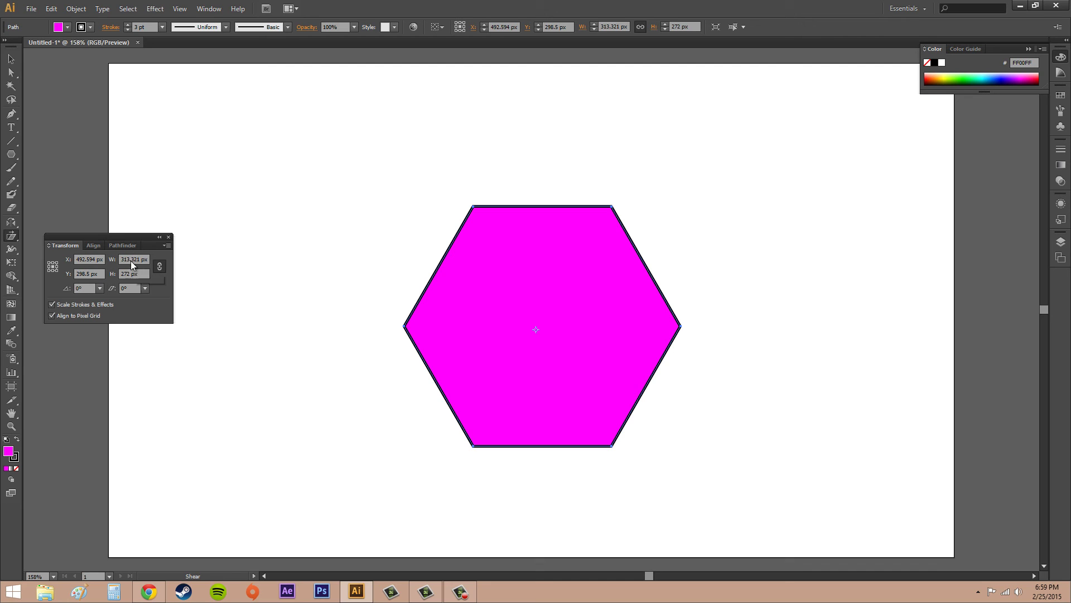
{"action": "left_click", "coordinate": [99, 288]}
{"action": "left_click", "coordinate": [99, 289]}
{"action": "left_click", "coordinate": [148, 289]}
{"action": "left_click", "coordinate": [144, 289]}
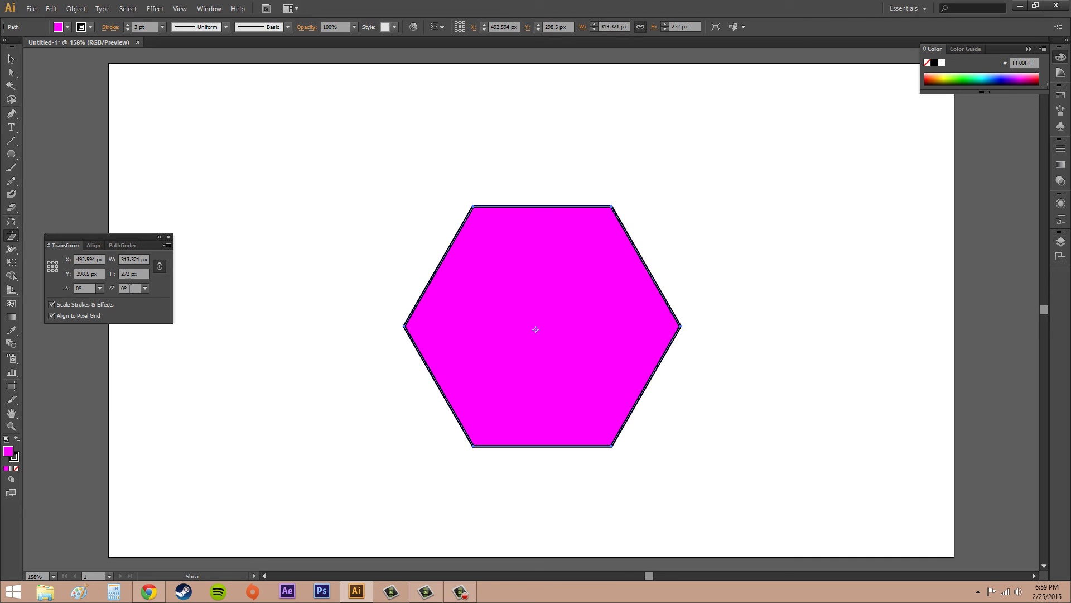